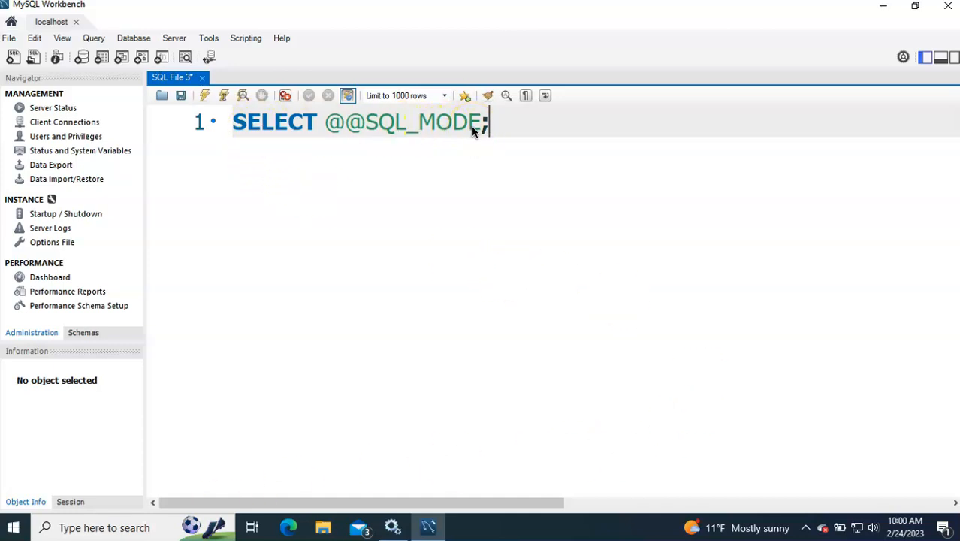
{"action": "left_click", "coordinate": [204, 94]}
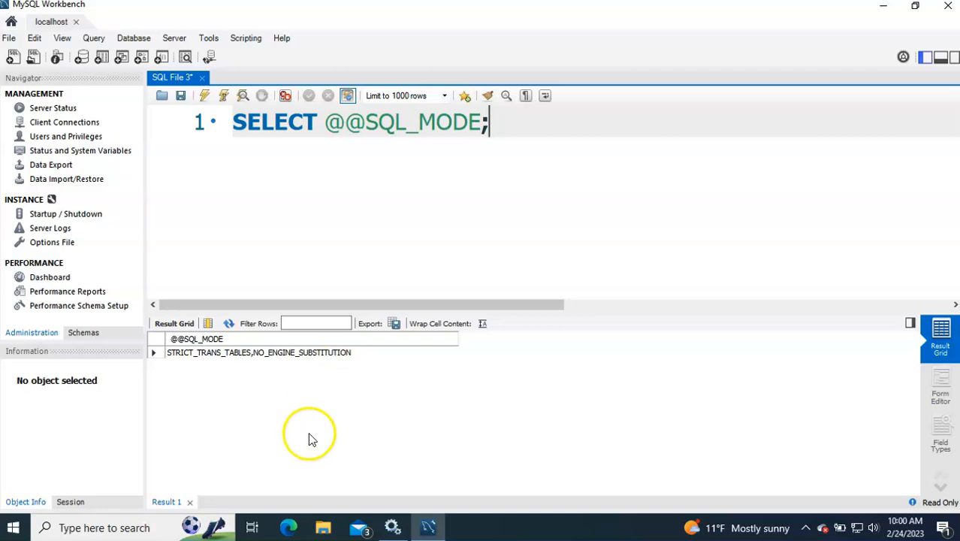
- Open File Explorer and turn on the display of hidden items
{"action": "left_click", "coordinate": [323, 529]}
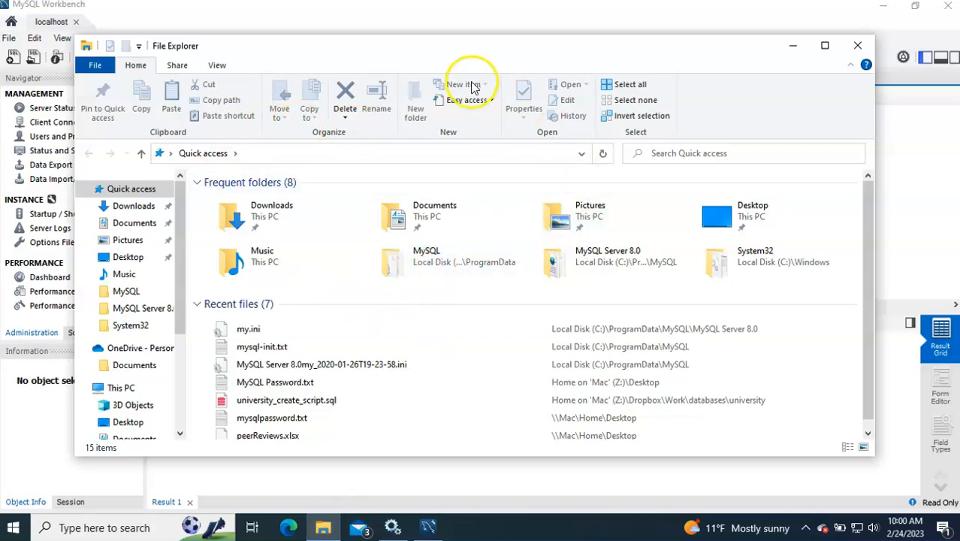
{"action": "left_click", "coordinate": [218, 66]}
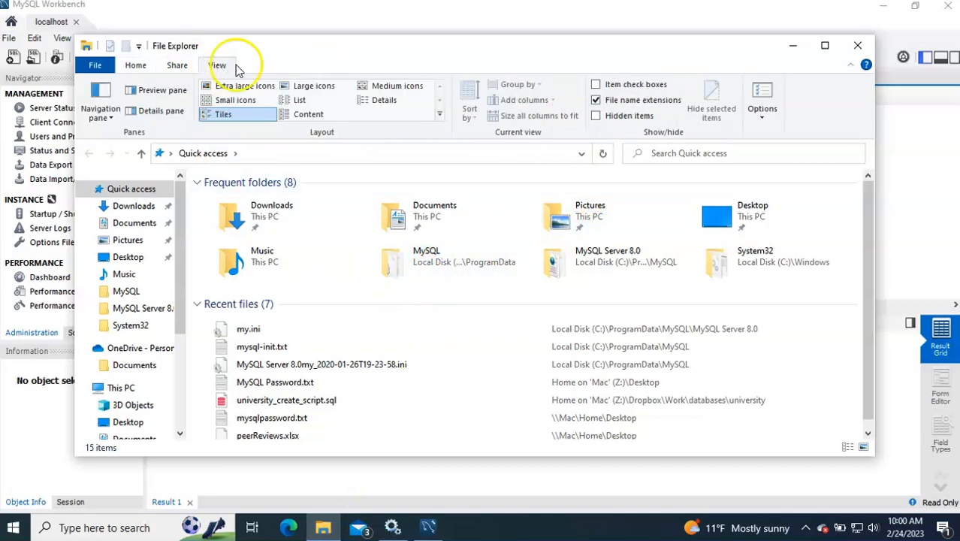
{"action": "left_click", "coordinate": [596, 117]}
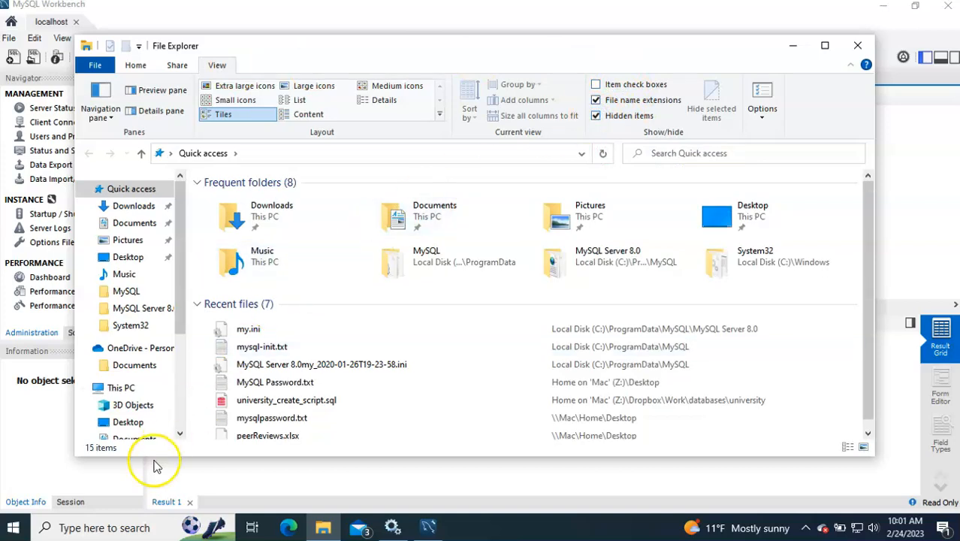
- Search Windows for notepad, launch Notepad as administrator and allow it to make changes to the device
{"action": "left_click", "coordinate": [109, 528]}
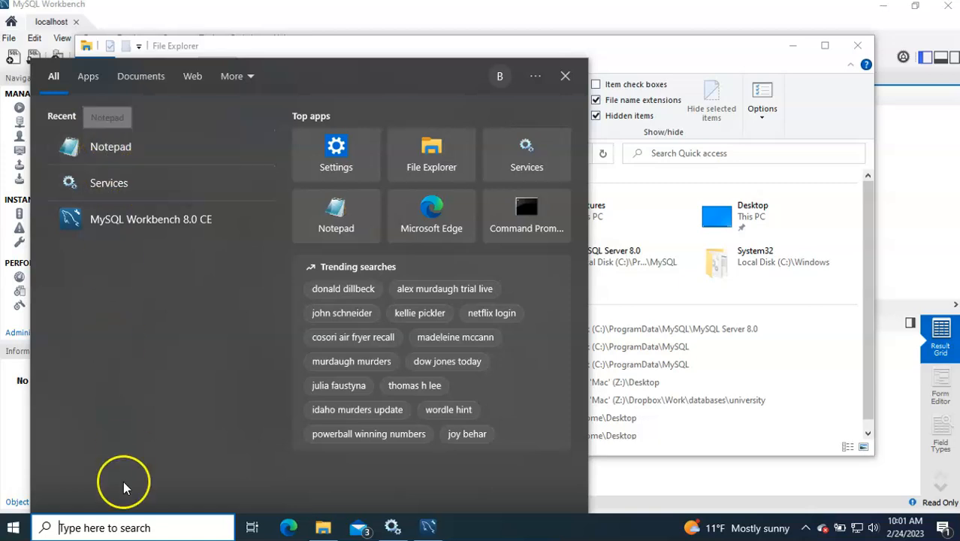
{"action": "type", "text": "notepad"}
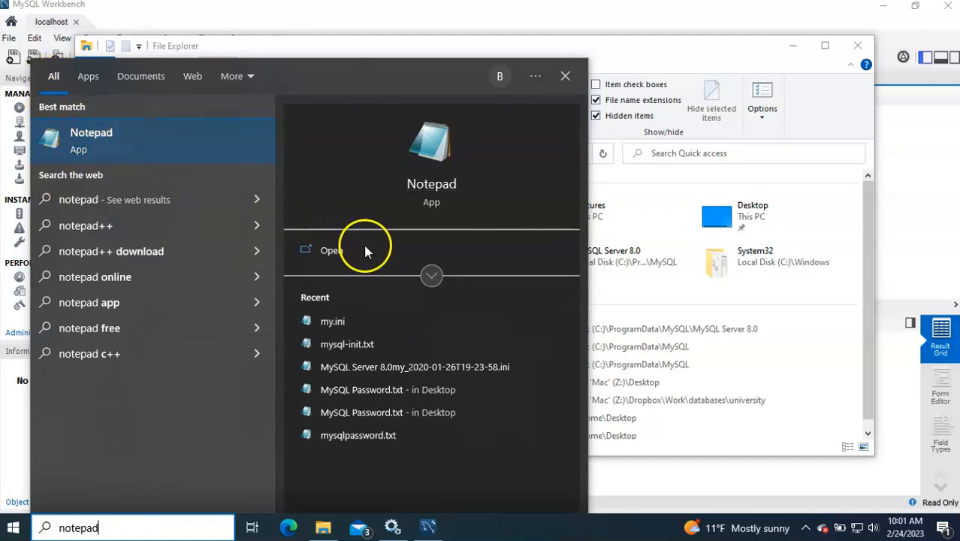
{"action": "left_click", "coordinate": [431, 277]}
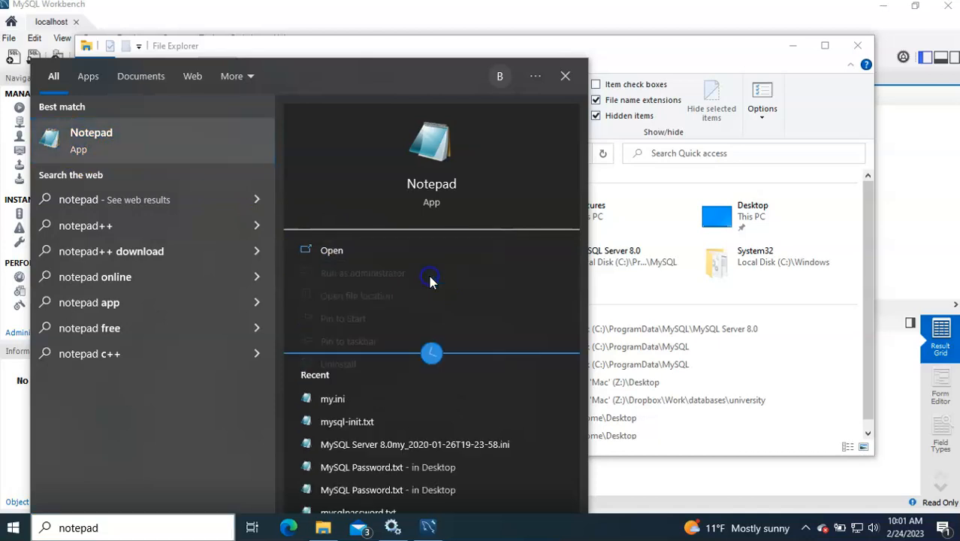
{"action": "left_click", "coordinate": [329, 278]}
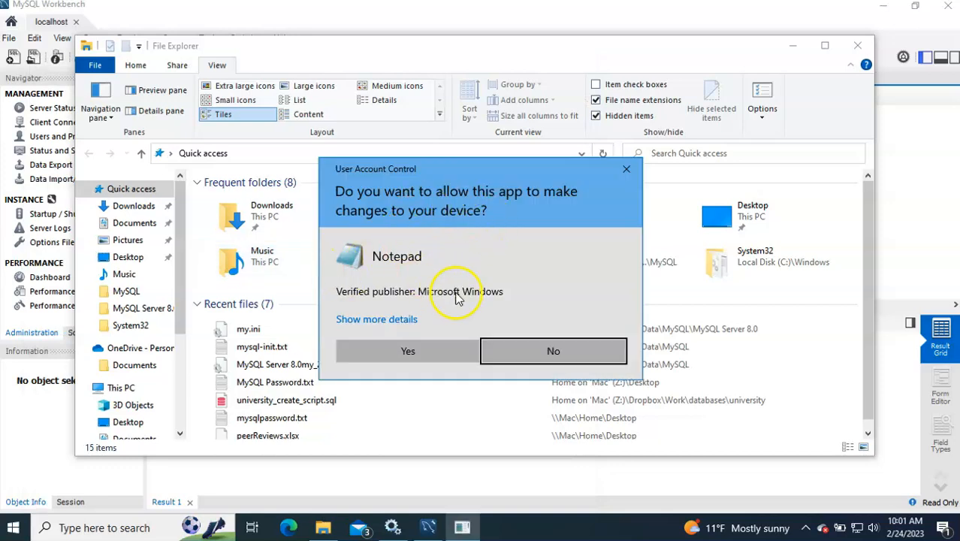
{"action": "left_click", "coordinate": [396, 353]}
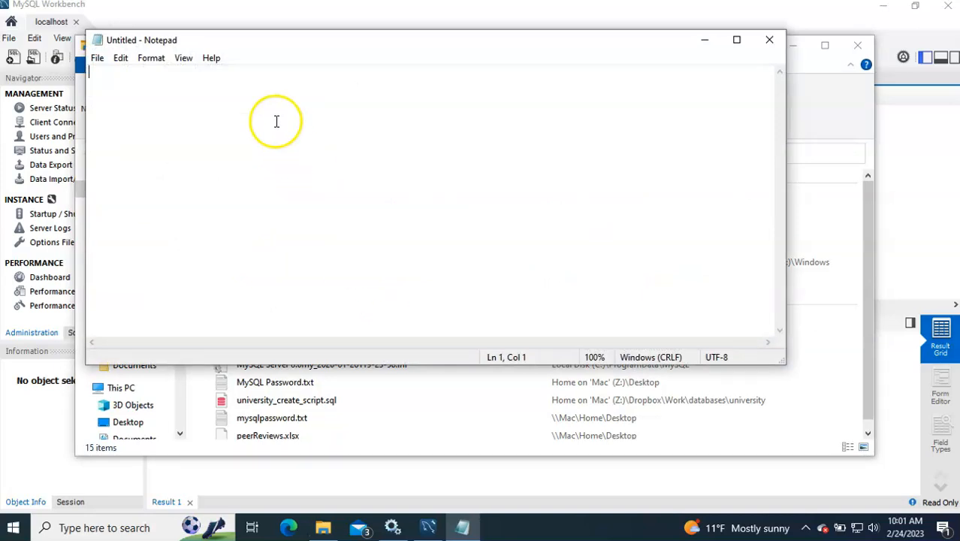
- Open my.ini from the ProgramData MySQL Server 8.0 folder, showing all file types in the file chooser
{"action": "left_click", "coordinate": [97, 59]}
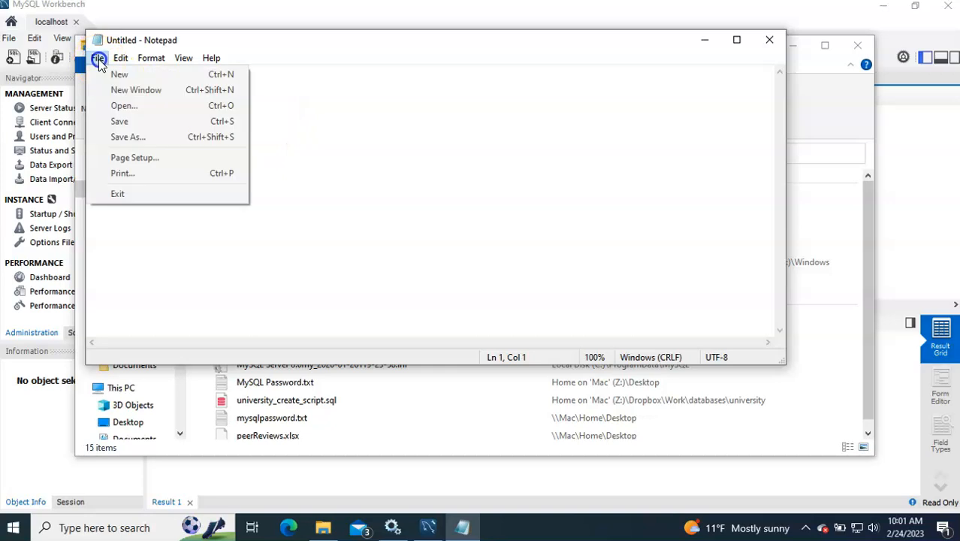
{"action": "left_click", "coordinate": [125, 106]}
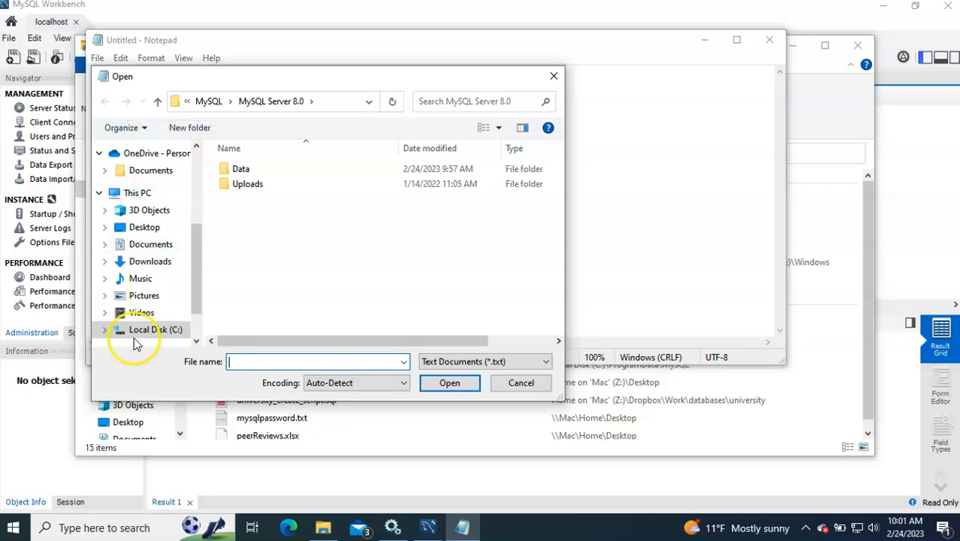
{"action": "left_click", "coordinate": [187, 101]}
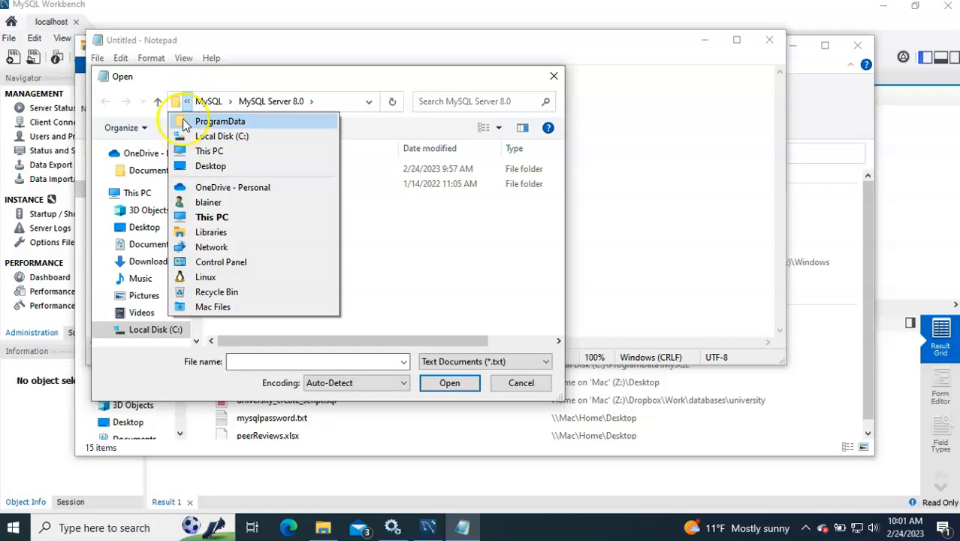
{"action": "mouse_move", "coordinate": [208, 102]}
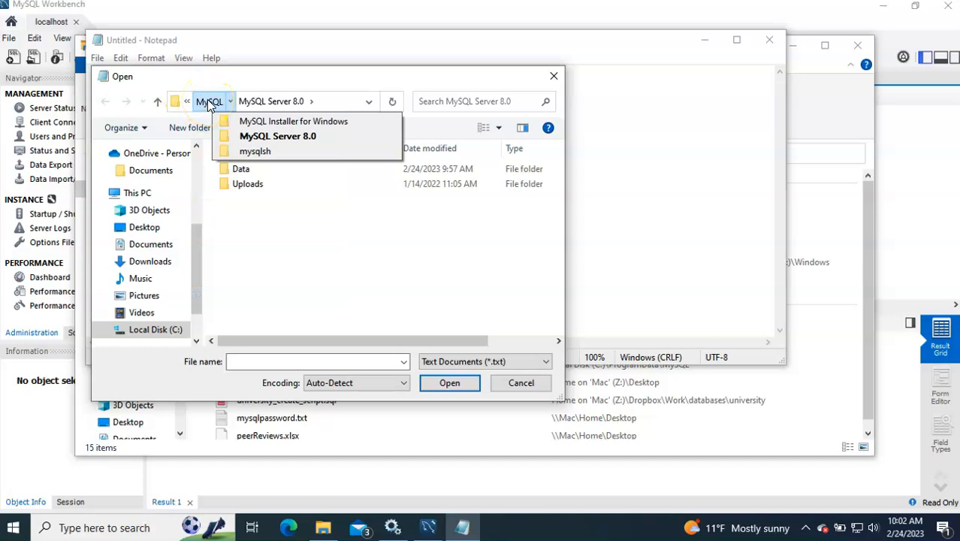
{"action": "left_click", "coordinate": [269, 104]}
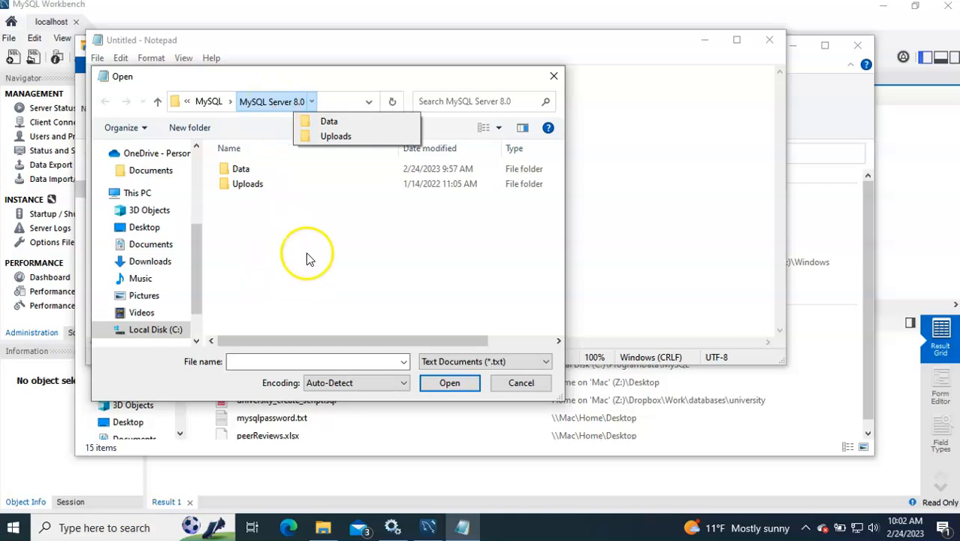
{"action": "left_click", "coordinate": [271, 258]}
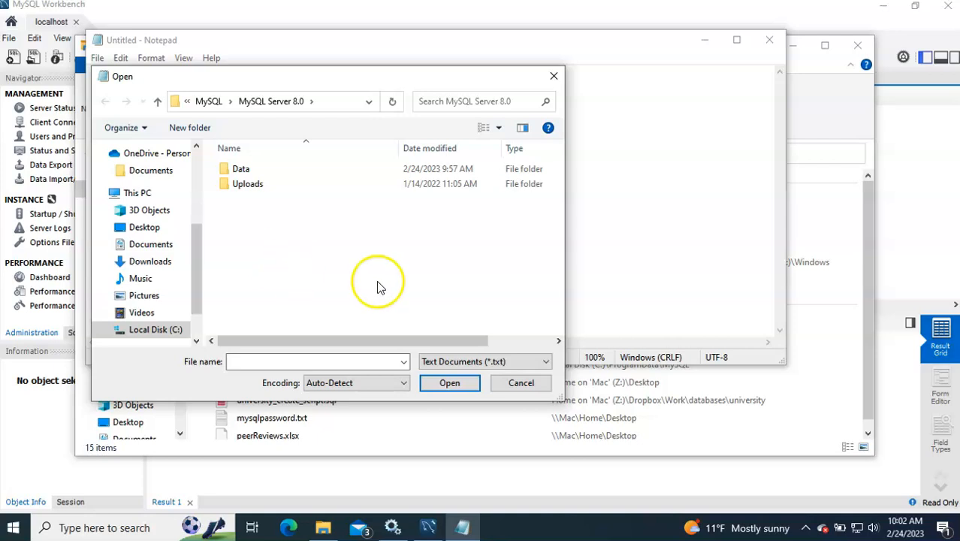
{"action": "left_click", "coordinate": [491, 363]}
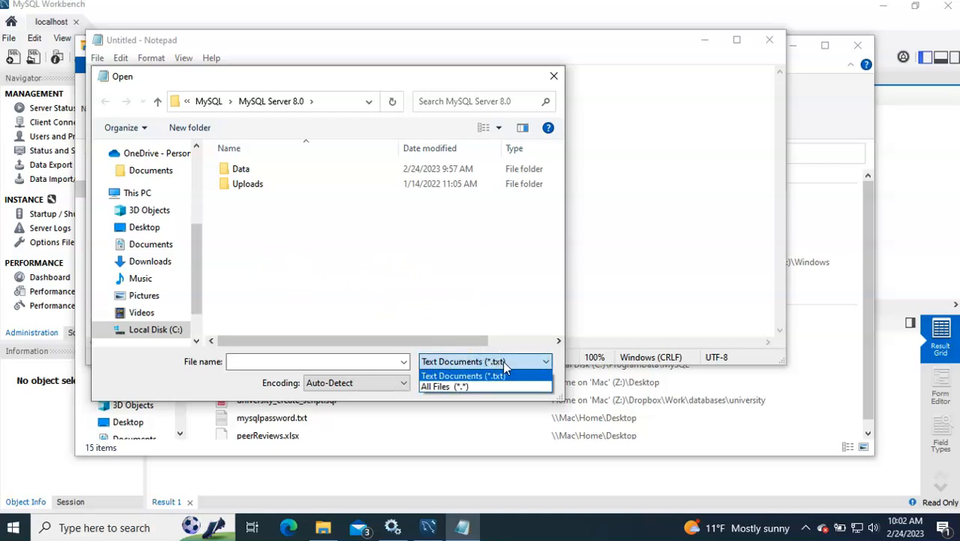
{"action": "left_click", "coordinate": [467, 386]}
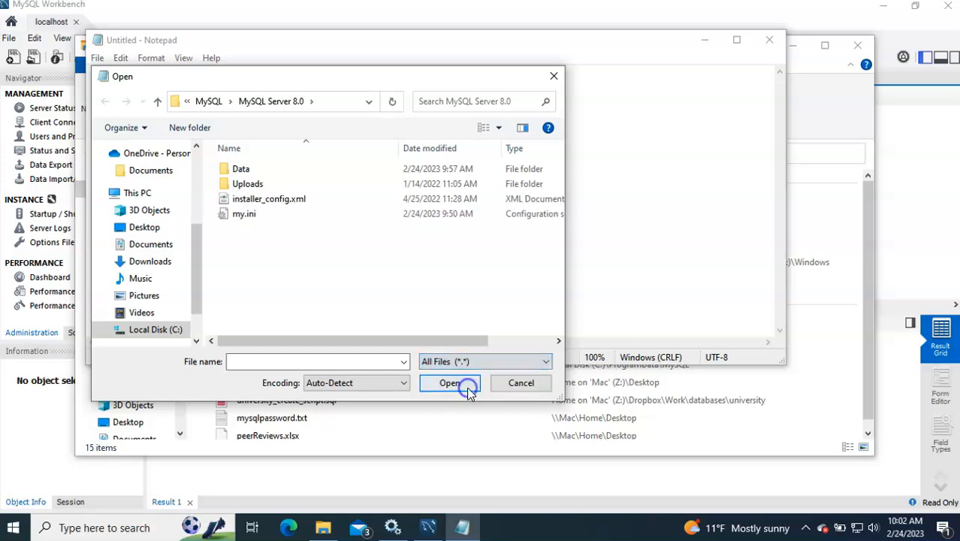
{"action": "left_click", "coordinate": [234, 215]}
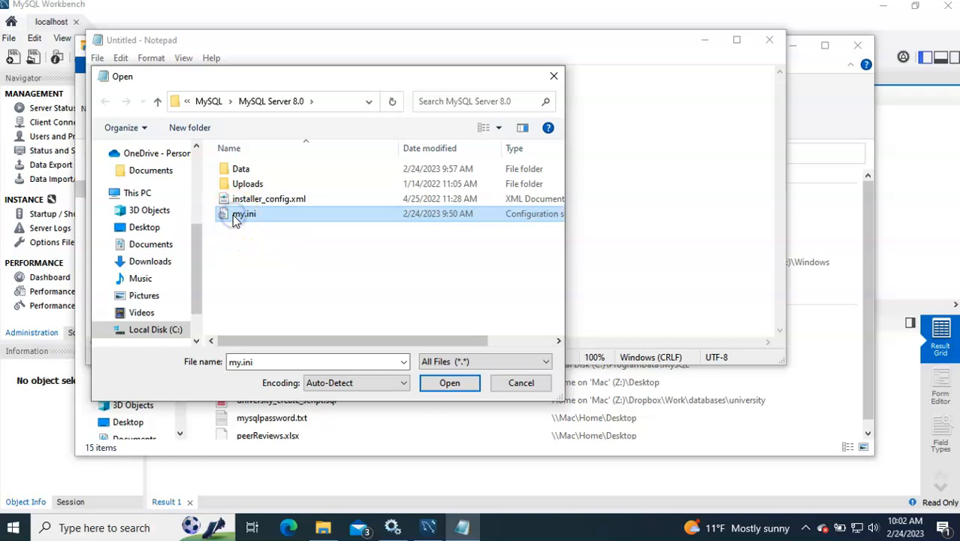
{"action": "left_click", "coordinate": [446, 383]}
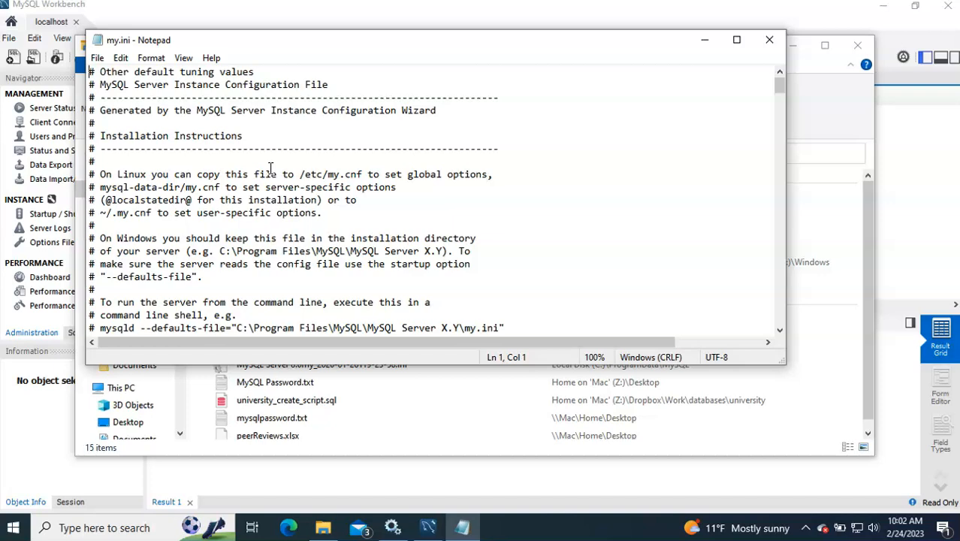
- Find the sql-mode line in my.ini and replace it with sql-mode="ONLY_FULL_GROUP_BY,STRICT_TRANS_TABLES,NO_ZERO_IN_DATE,NO_ZERO_DATE,ERROR_FOR_DIVISION_BY_ZERO,NO_ENGINE_SUBSTITUTION"
{"action": "key", "text": "ctrl+f"}
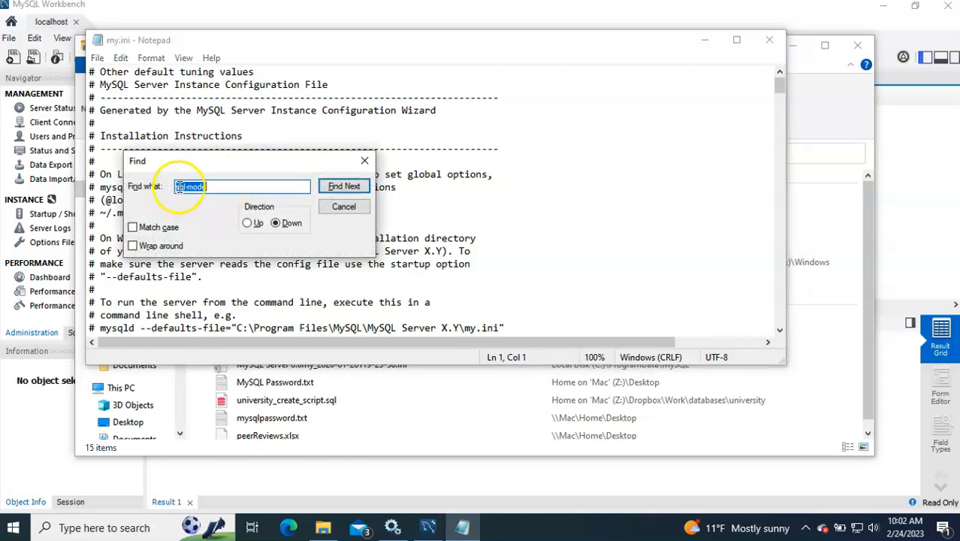
{"action": "left_click", "coordinate": [343, 186]}
{"action": "left_click", "coordinate": [343, 206]}
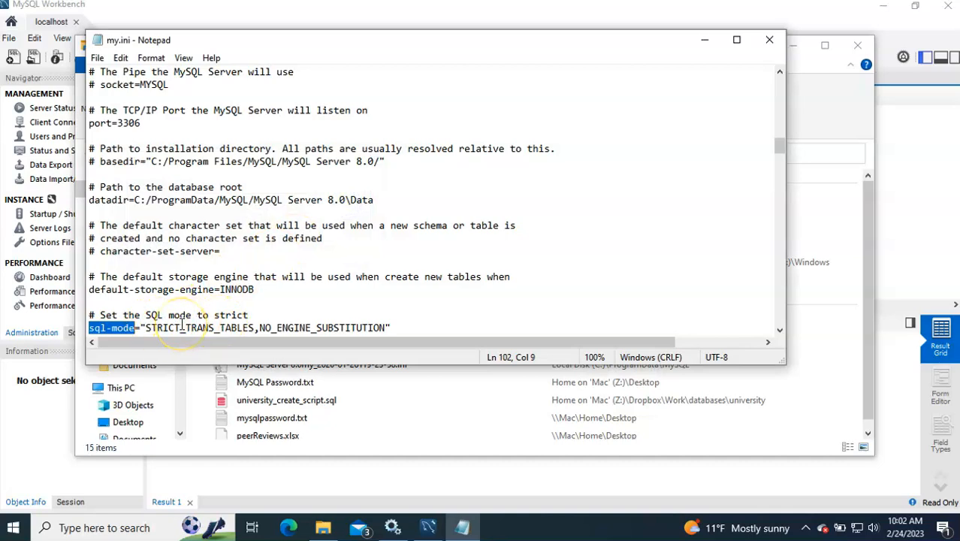
{"action": "scroll", "coordinate": [181, 325], "scroll_direction": "down", "scroll_amount": 1}
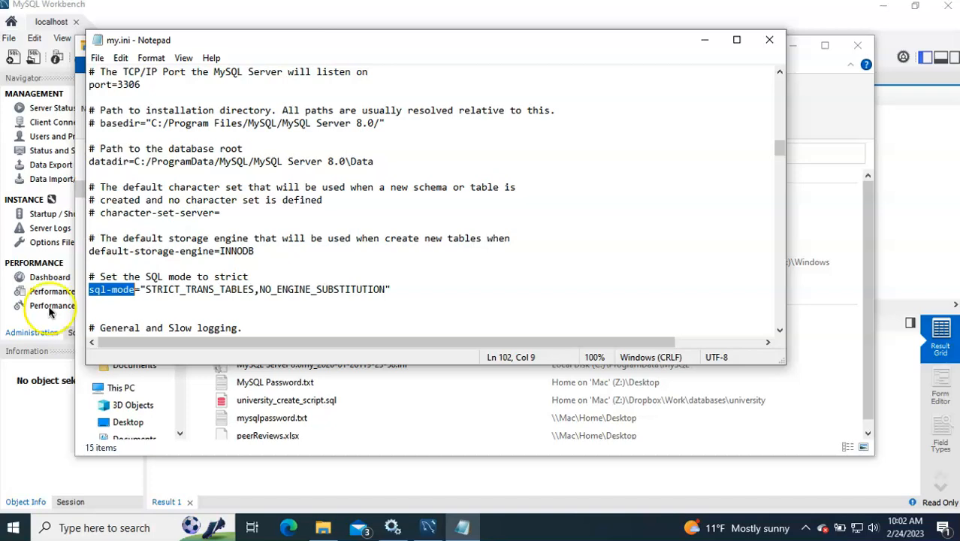
{"action": "left_click", "coordinate": [398, 289]}
{"action": "left_click_drag", "start_coordinate": [398, 289], "coordinate": [86, 290]}
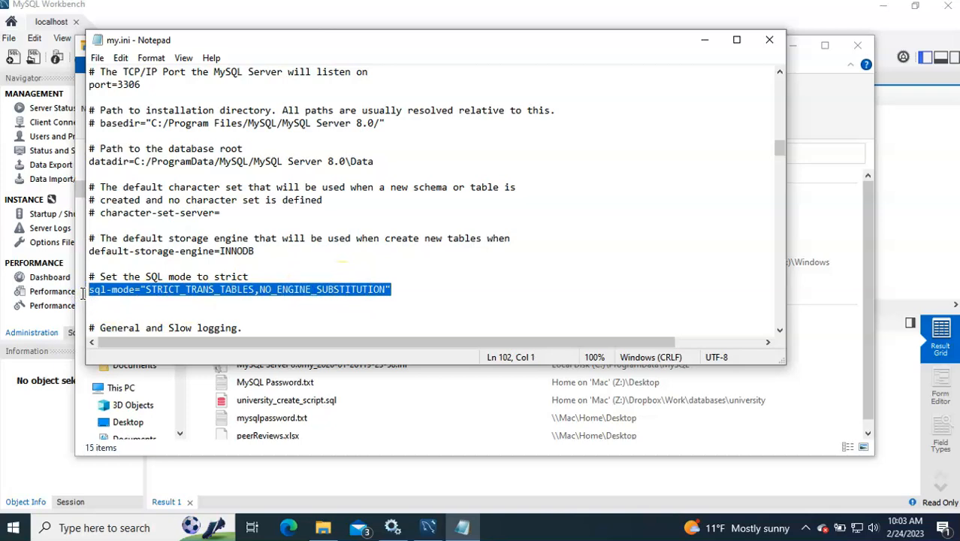
{"action": "type", "text": "sql-mode=\"ONLY_FULL_GROUP_BY,STRICT_TRANS_TABLES,NO_ZERO_IN_DATE,NO_ZERO_DATE,ERROR_FOR_DIVISION_BY_ZERO,NO_ENGINE_SUBSTITUTION\""}
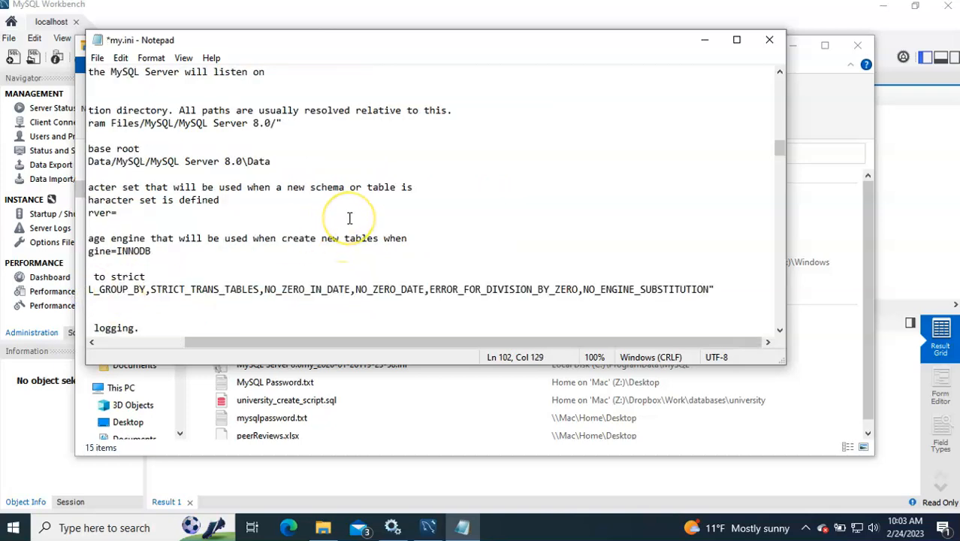
{"action": "scroll", "coordinate": [350, 218], "scroll_direction": "left", "scroll_amount": 3}
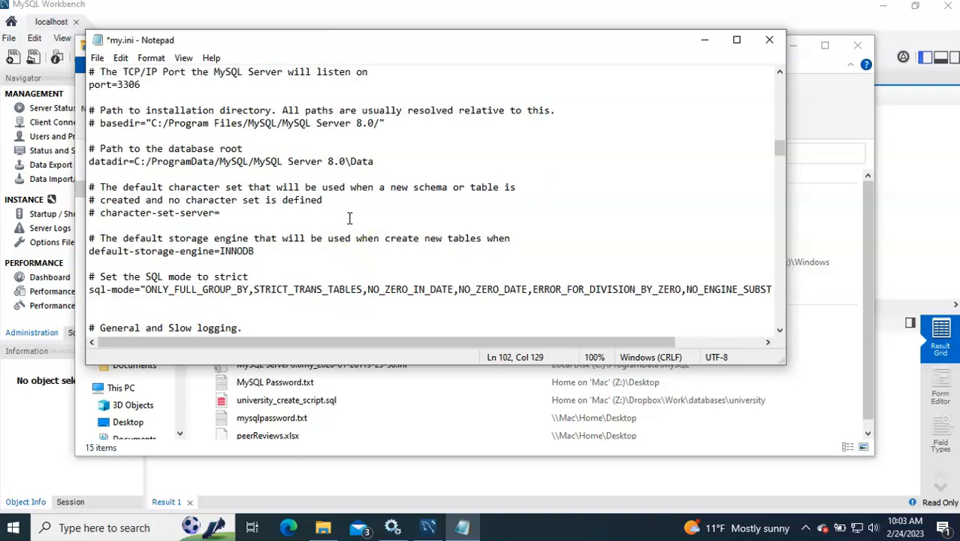
{"action": "scroll", "coordinate": [349, 218], "scroll_direction": "right", "scroll_amount": 3}
{"action": "scroll", "coordinate": [350, 218], "scroll_direction": "left", "scroll_amount": 3}
- Save my.ini, then close Notepad and the File Explorer window
{"action": "left_click", "coordinate": [96, 58]}
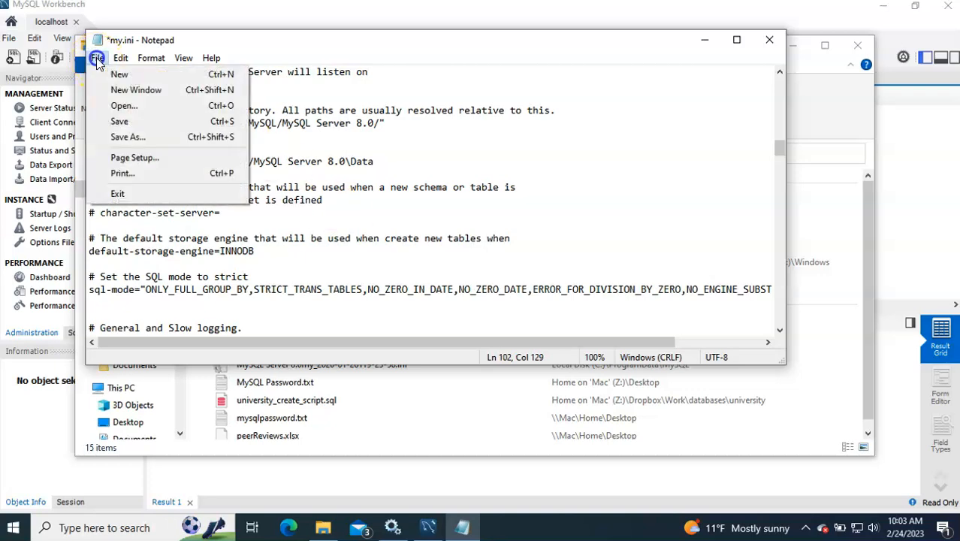
{"action": "left_click", "coordinate": [122, 122]}
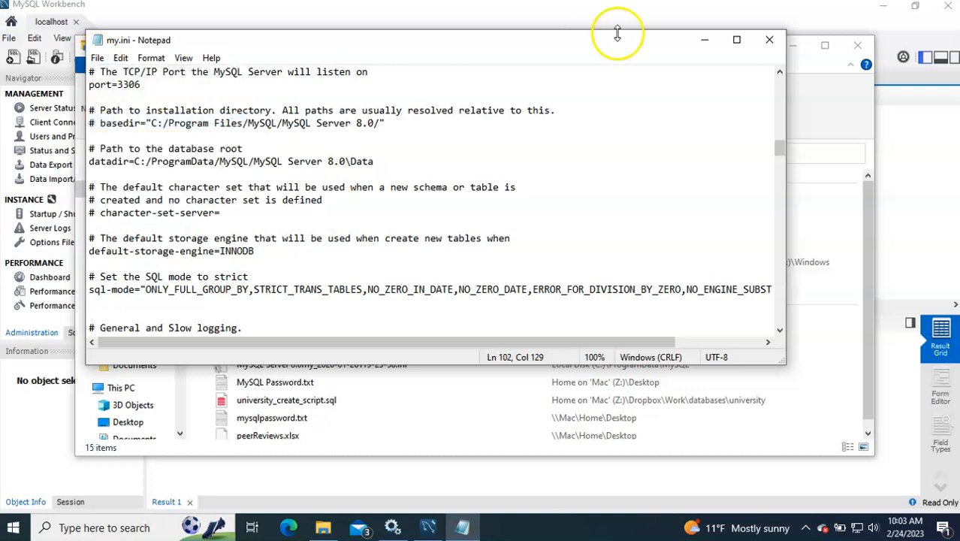
{"action": "left_click", "coordinate": [769, 42]}
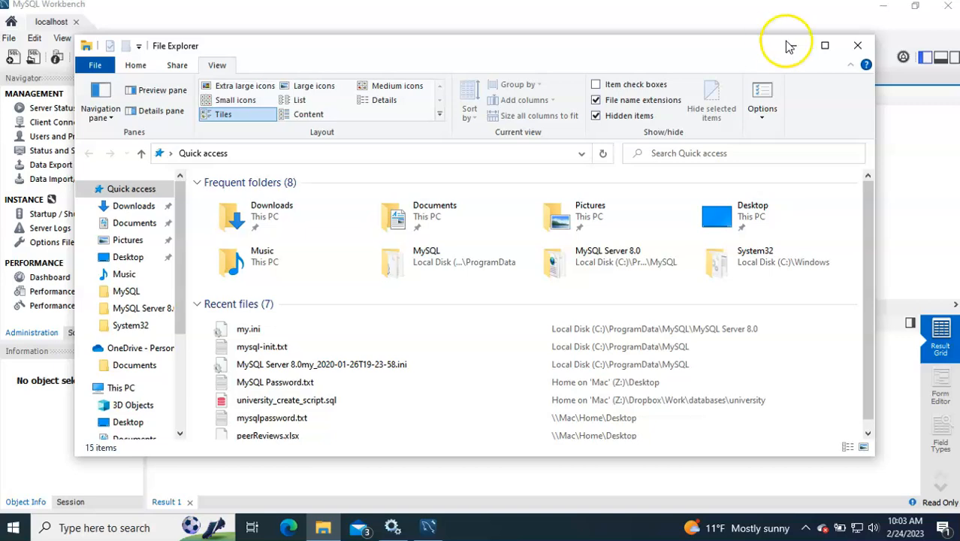
{"action": "left_click", "coordinate": [861, 48]}
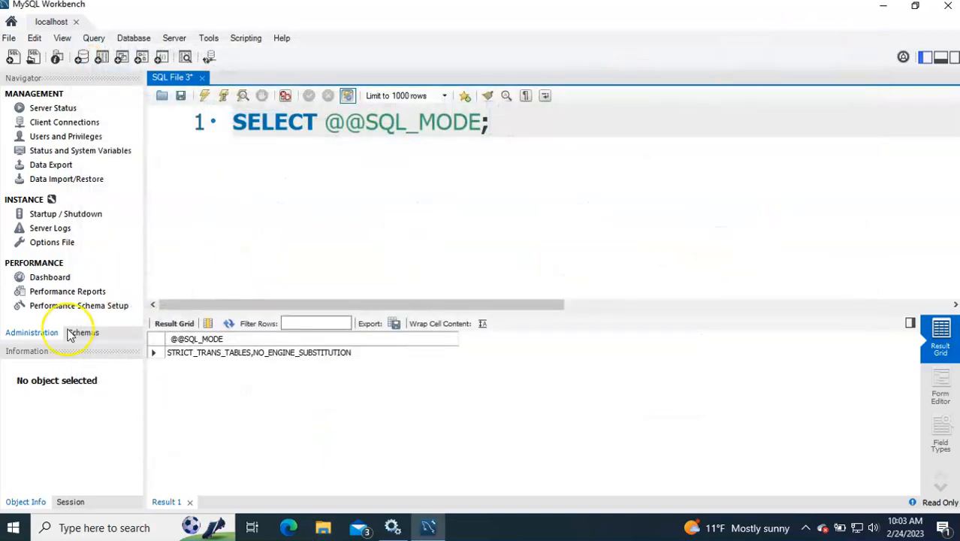
- Open Windows Services and restart the MYSQL80 service
{"action": "left_click", "coordinate": [107, 528]}
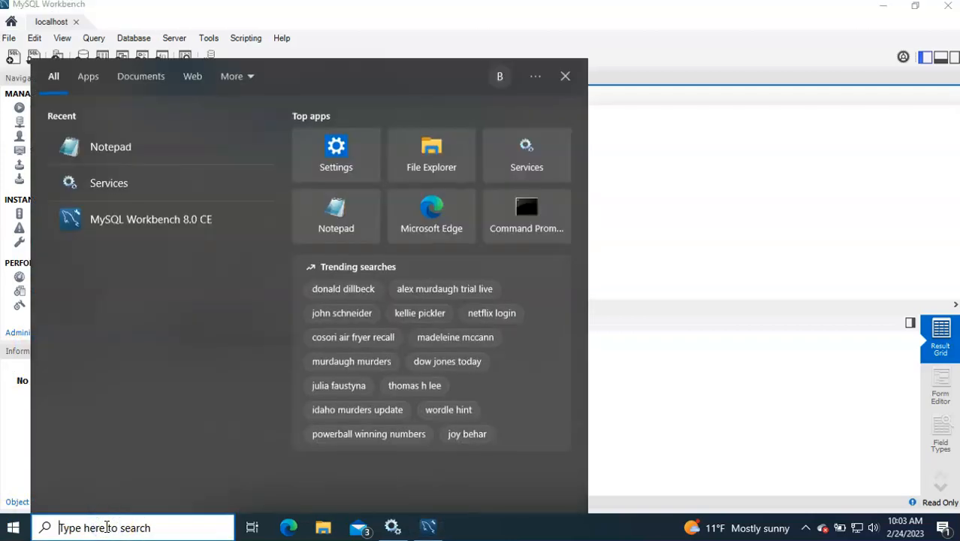
{"action": "left_click", "coordinate": [88, 184]}
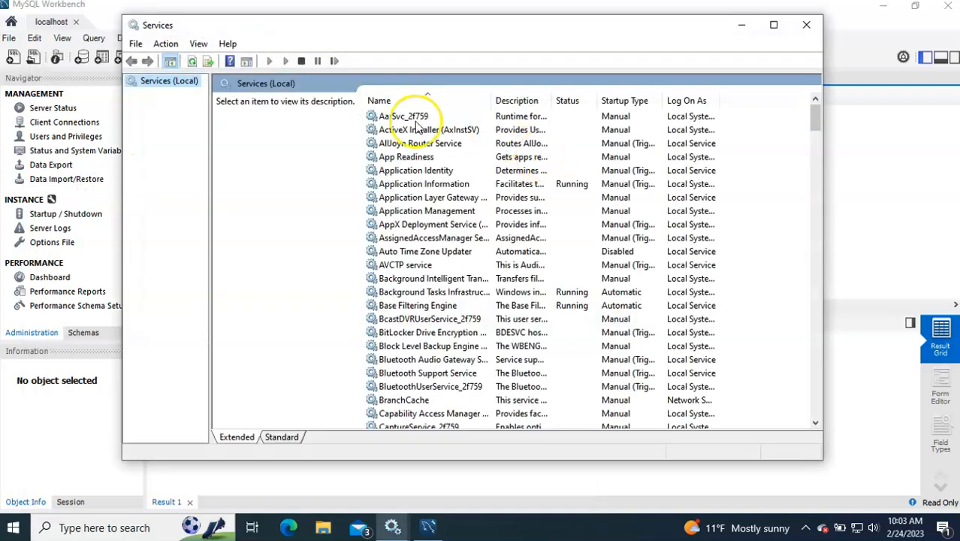
{"action": "scroll", "coordinate": [424, 332], "scroll_direction": "down", "scroll_amount": 2}
{"action": "scroll", "coordinate": [424, 333], "scroll_direction": "down", "scroll_amount": 18}
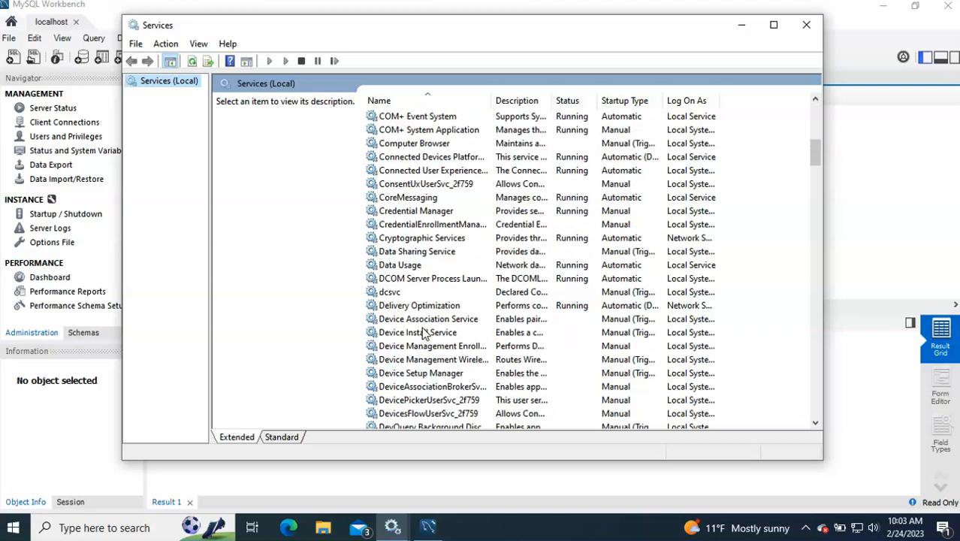
{"action": "scroll", "coordinate": [424, 334], "scroll_direction": "down", "scroll_amount": 11}
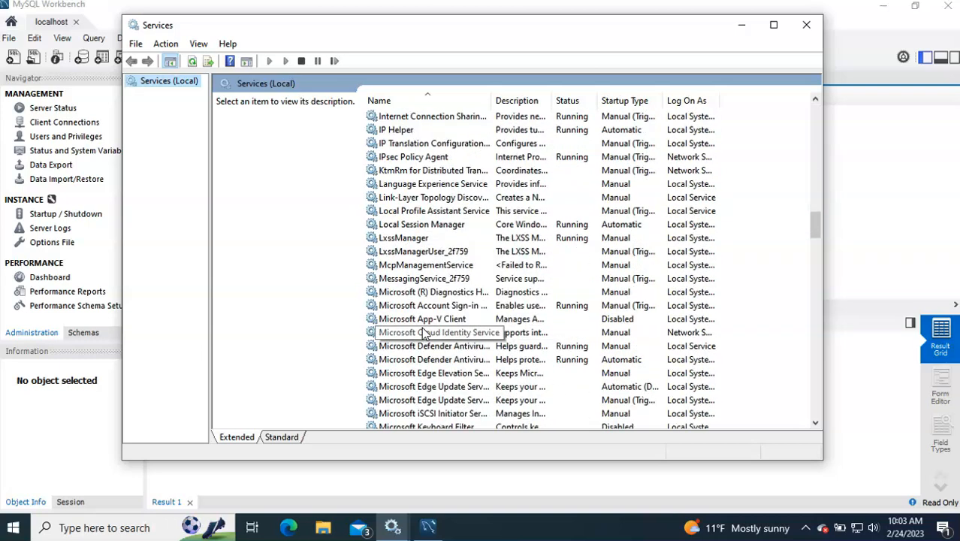
{"action": "scroll", "coordinate": [424, 333], "scroll_direction": "down", "scroll_amount": 7}
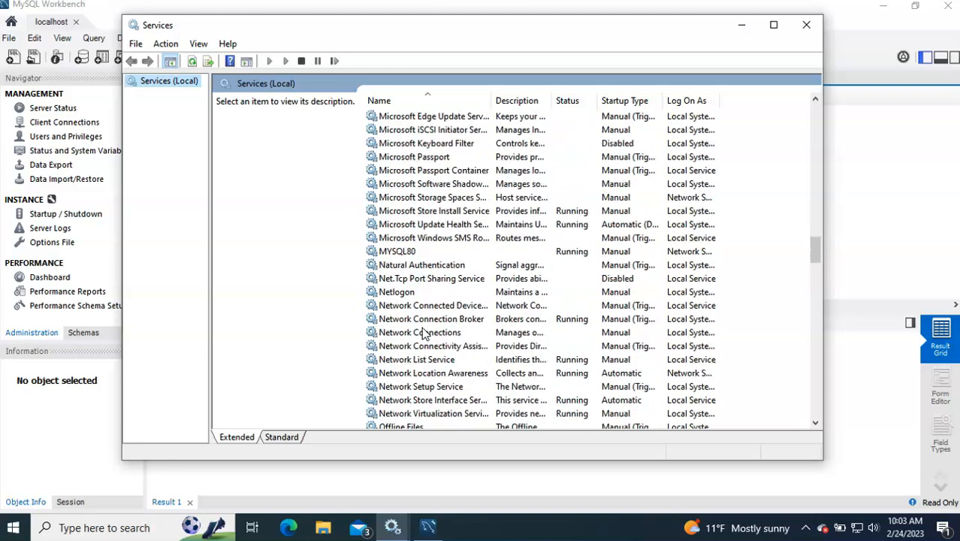
{"action": "left_click", "coordinate": [398, 252]}
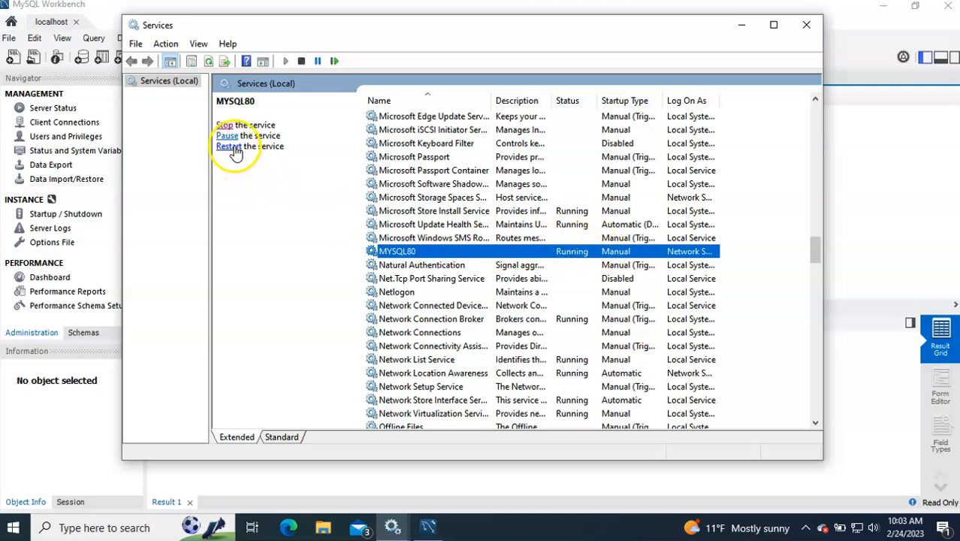
{"action": "left_click", "coordinate": [224, 125]}
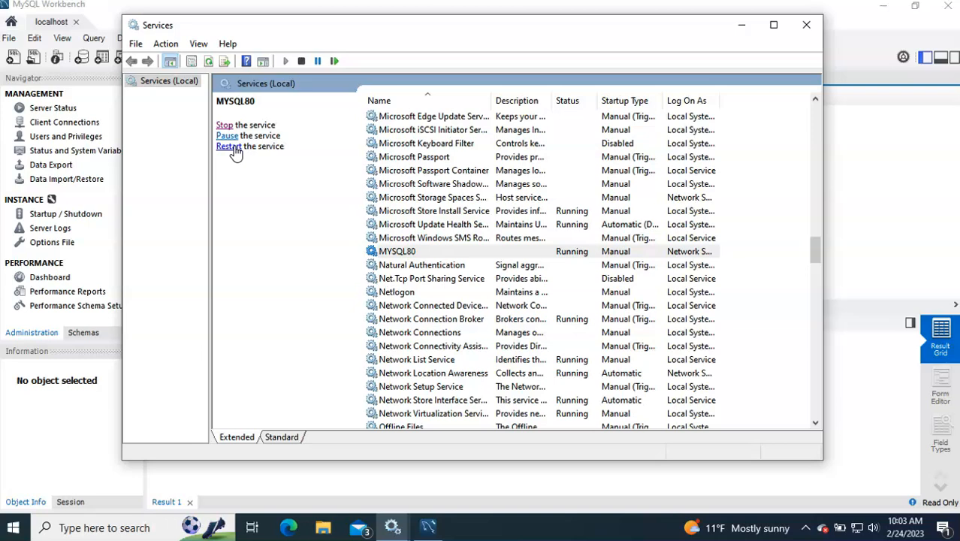
{"action": "left_click", "coordinate": [73, 448]}
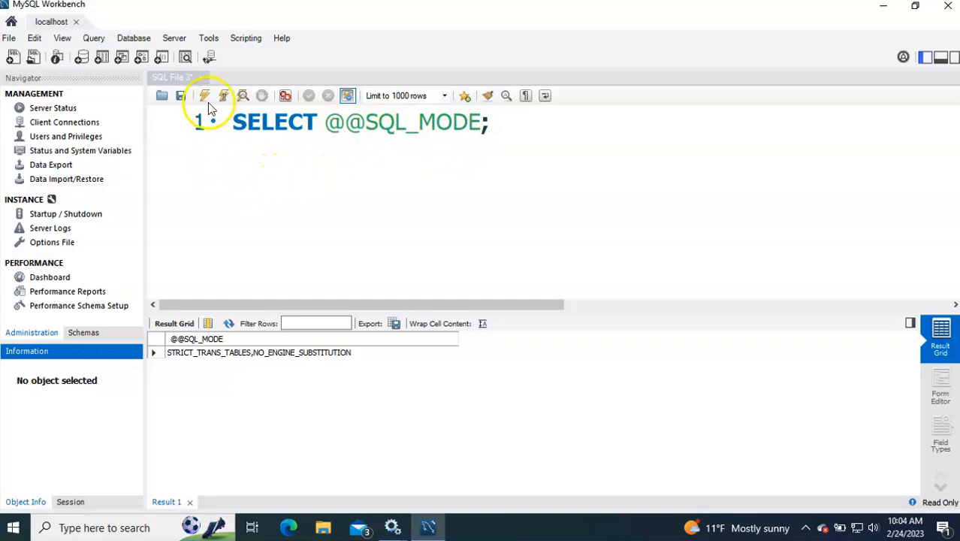
{"action": "left_click", "coordinate": [206, 96]}
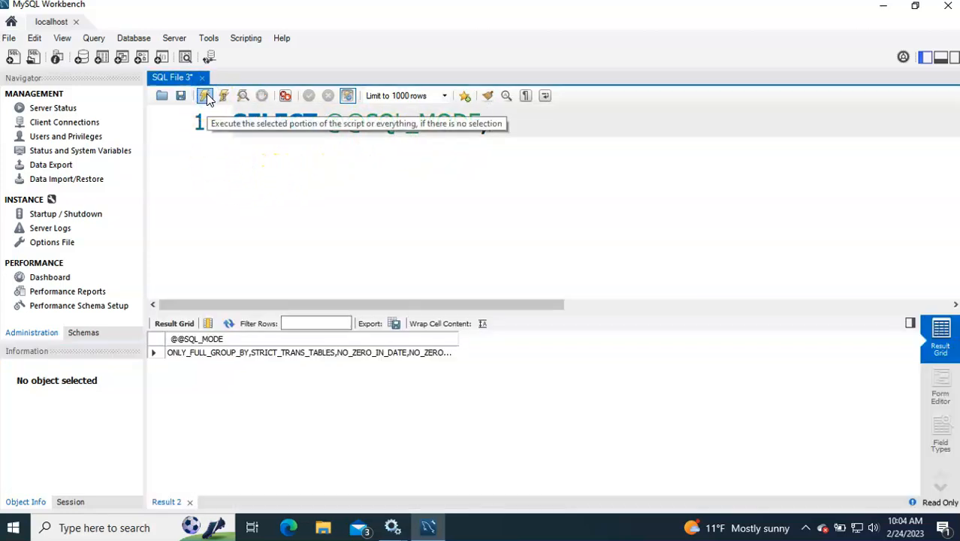
{"action": "left_click_drag", "start_coordinate": [459, 338], "coordinate": [690, 330]}
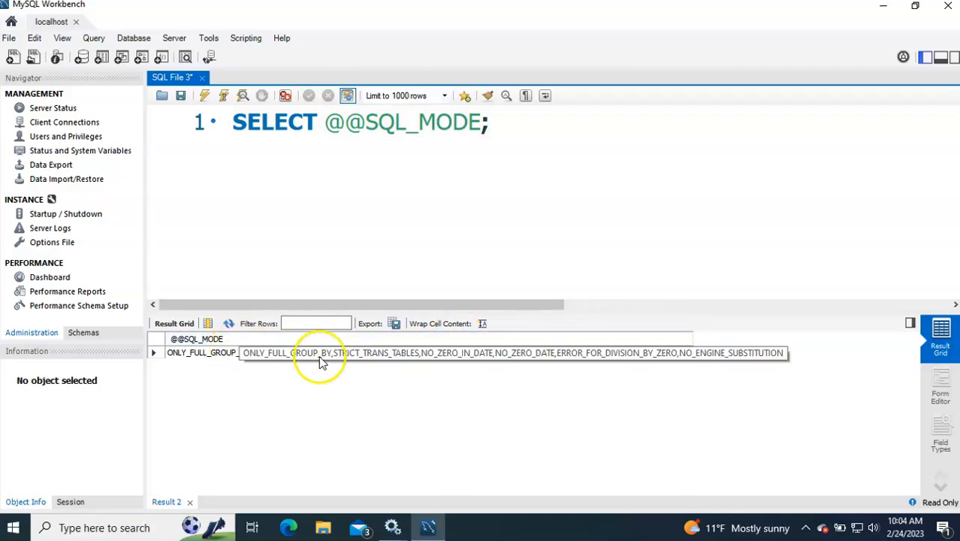